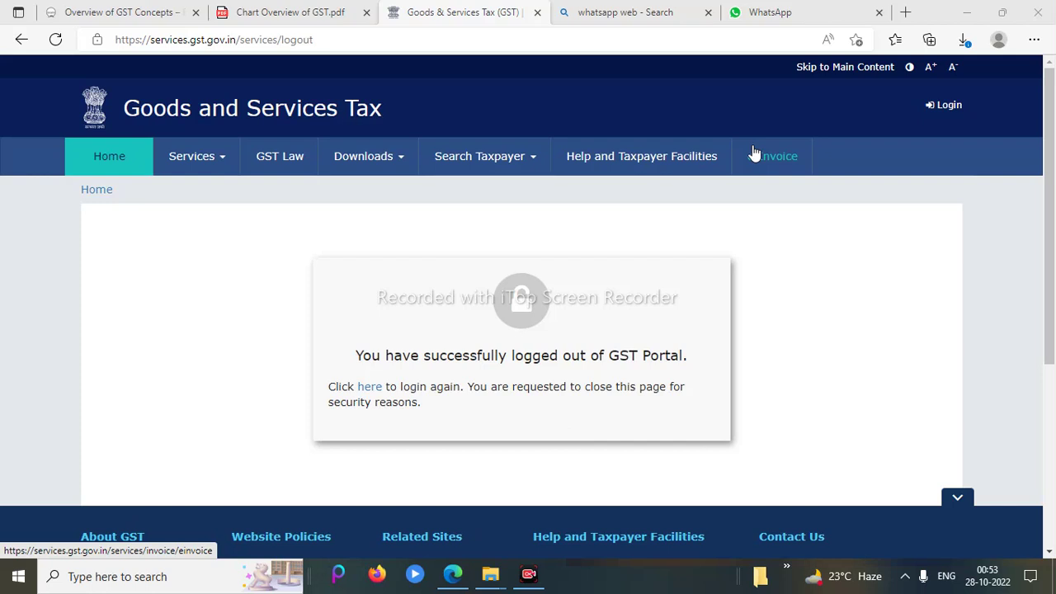
Log back into the GST Portal with the saved password and the captcha code
left_click(946, 110)
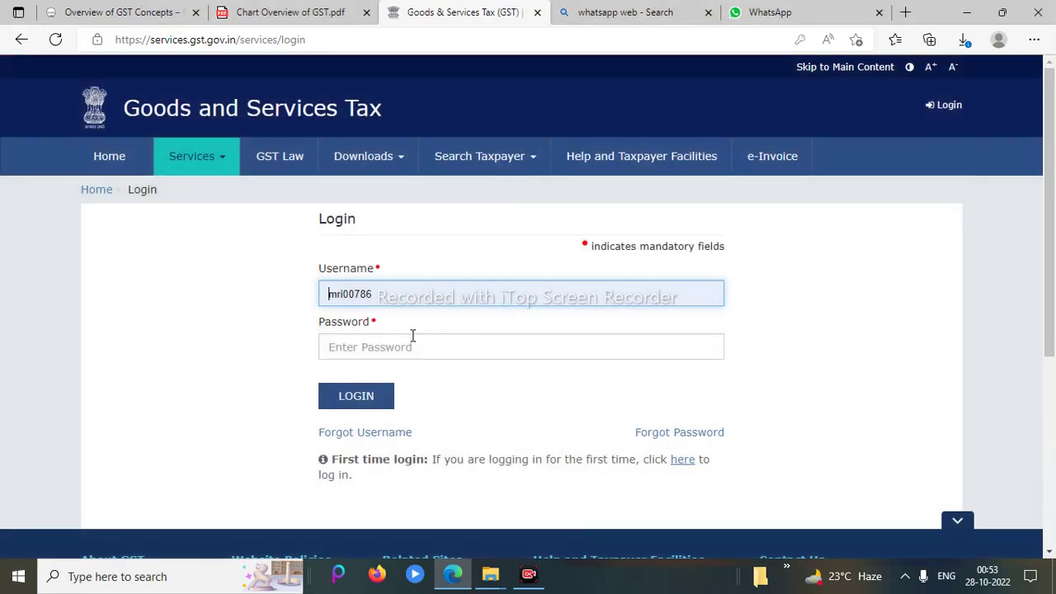
left_click(405, 348)
left_click(396, 391)
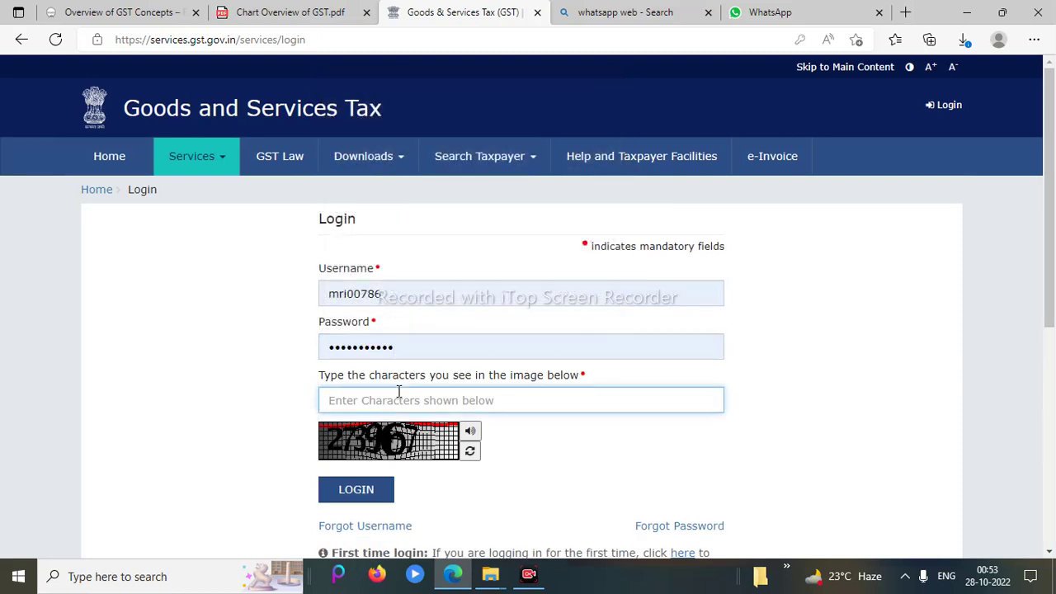
type("273967")
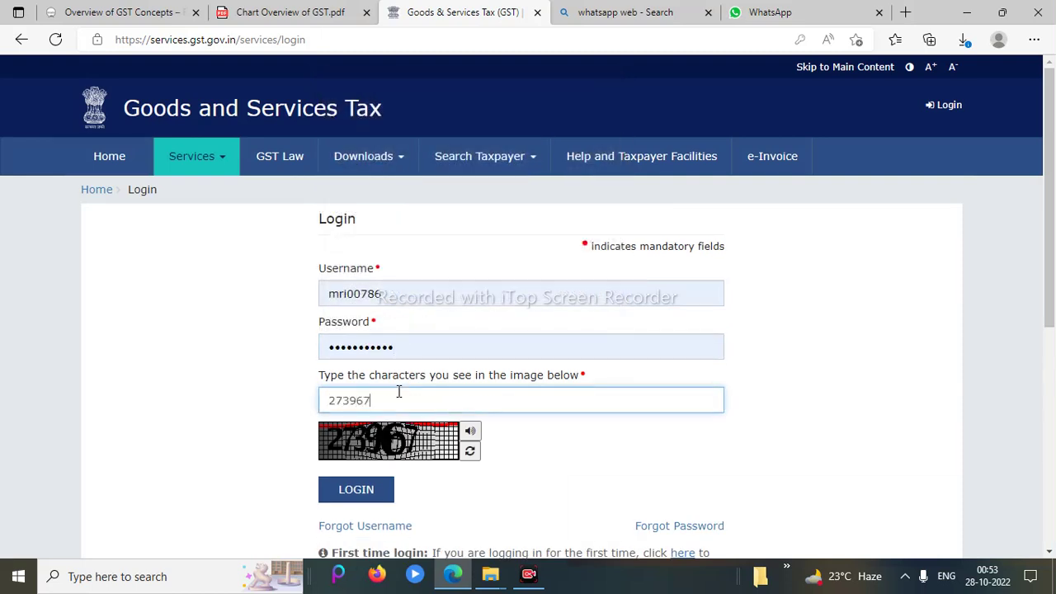
key("Return")
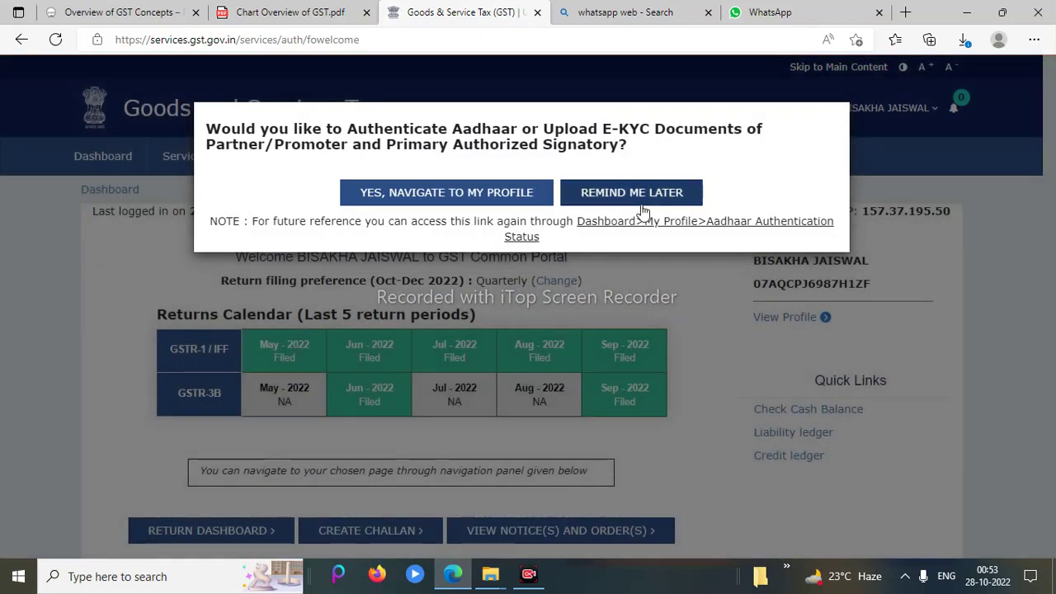
Dismiss the e-KYC reminder and continue to the full taxpayer dashboard
left_click(643, 210)
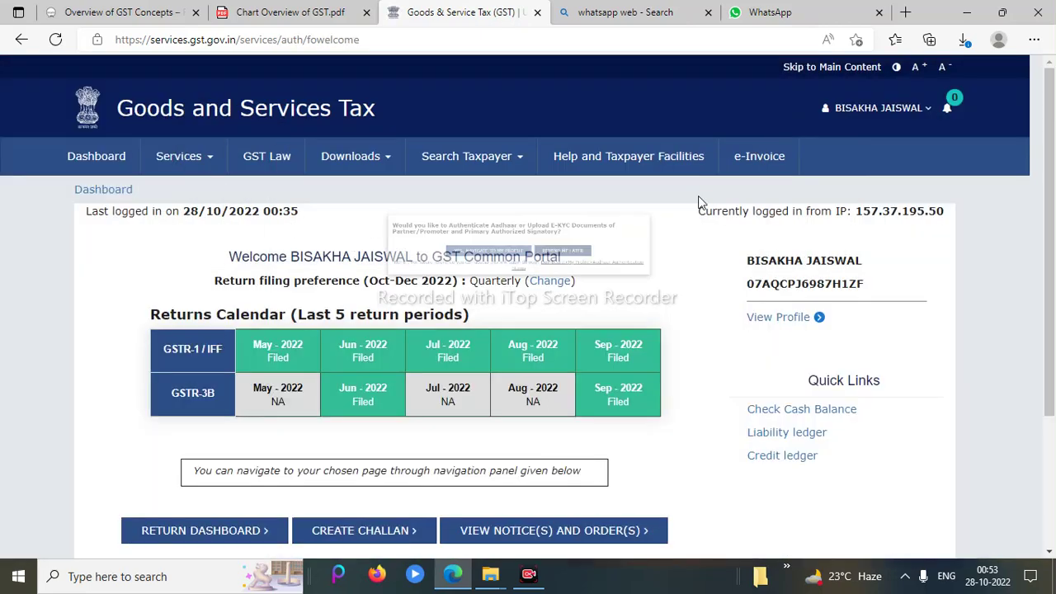
left_click_drag(1052, 175, 1052, 307)
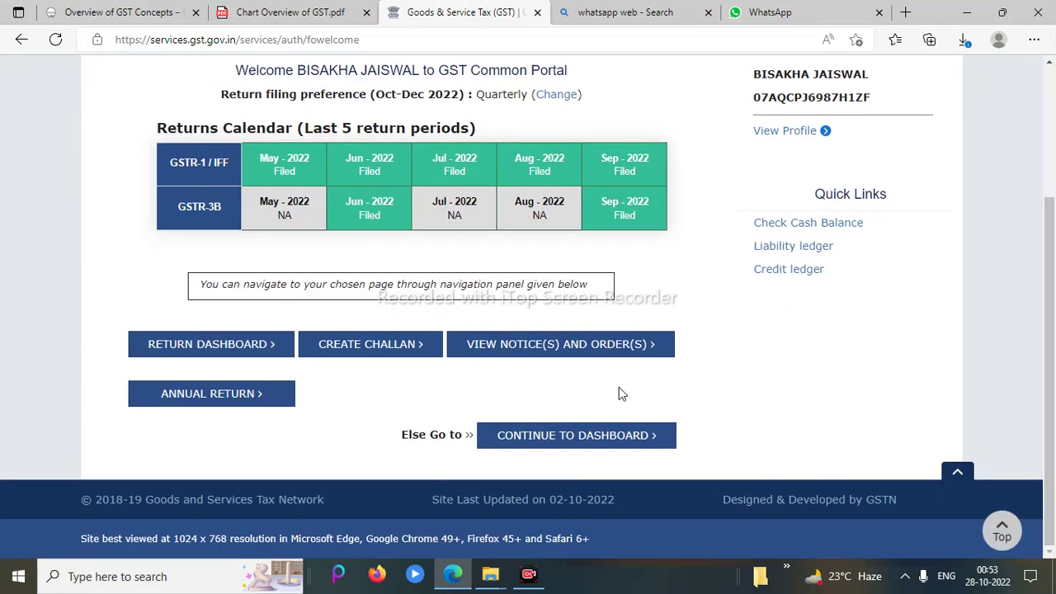
left_click(602, 437)
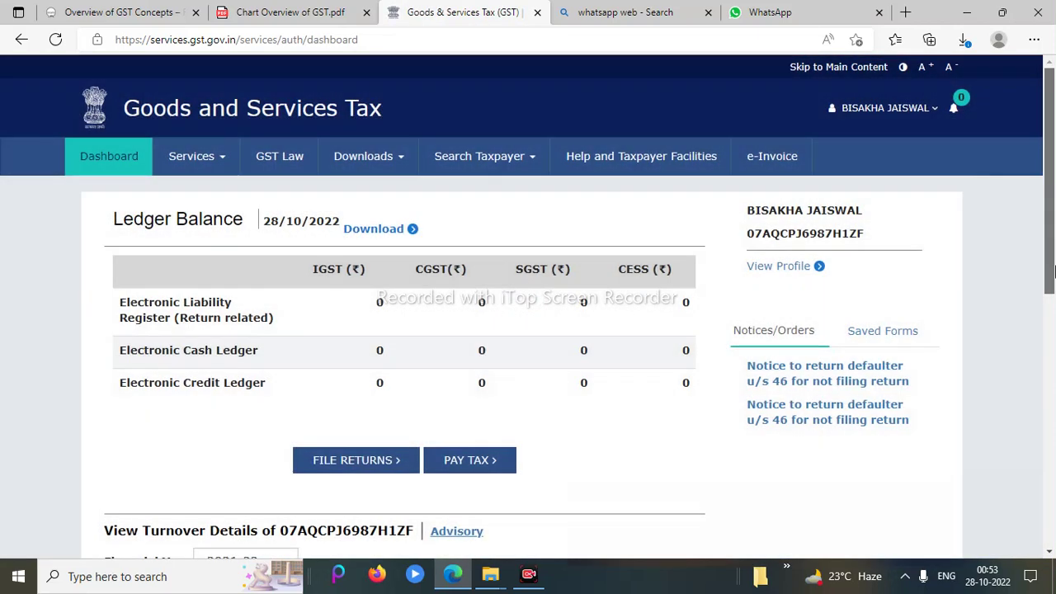
left_click_drag(1050, 219, 1054, 295)
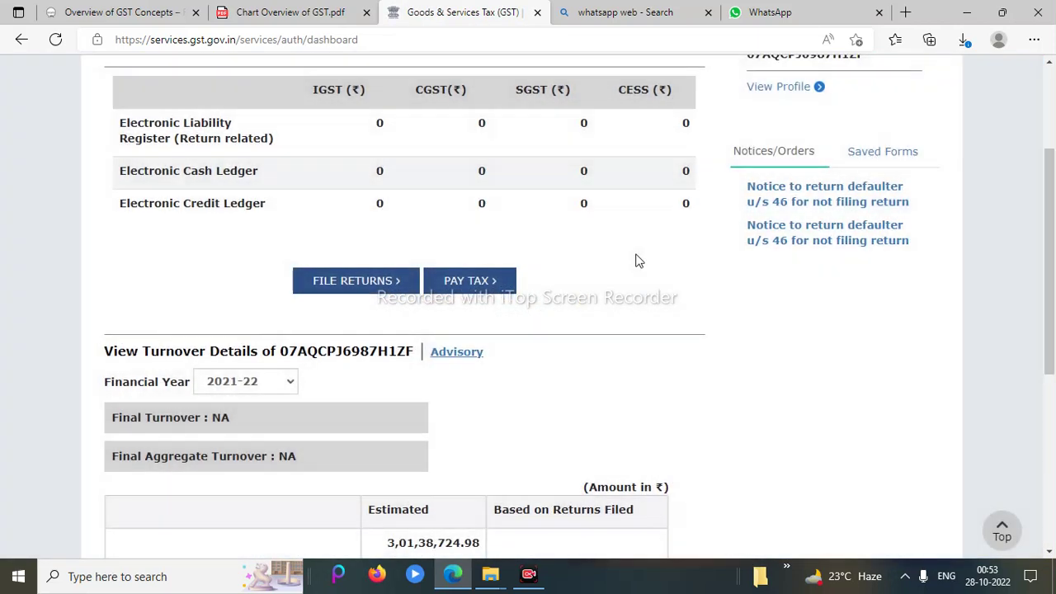
Search the returns for financial year 2022-23, Quarter 3 (Oct - Dec), period October
left_click(367, 294)
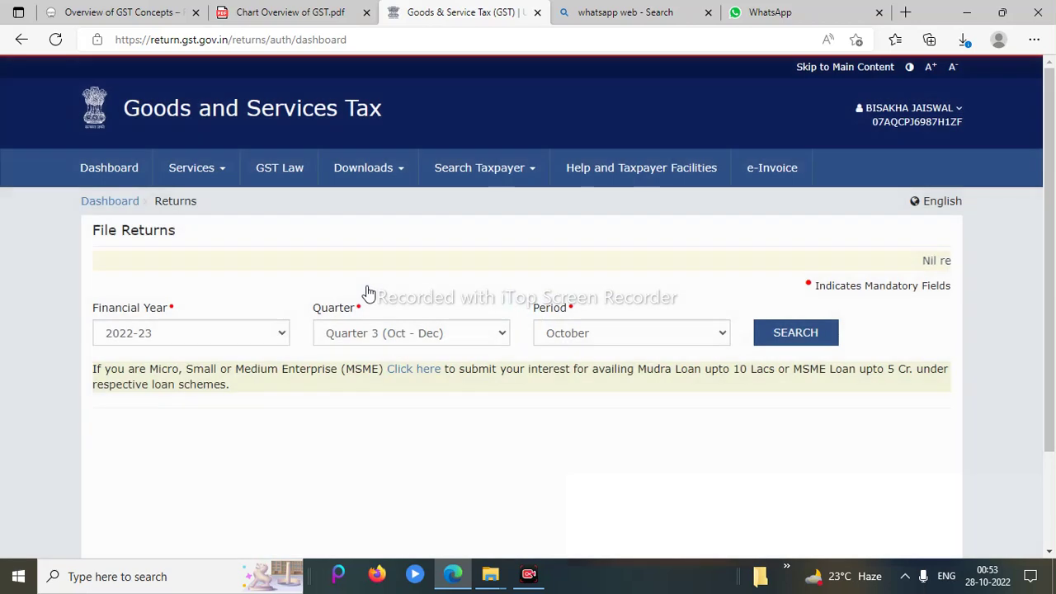
scroll(624, 217, "down", 1)
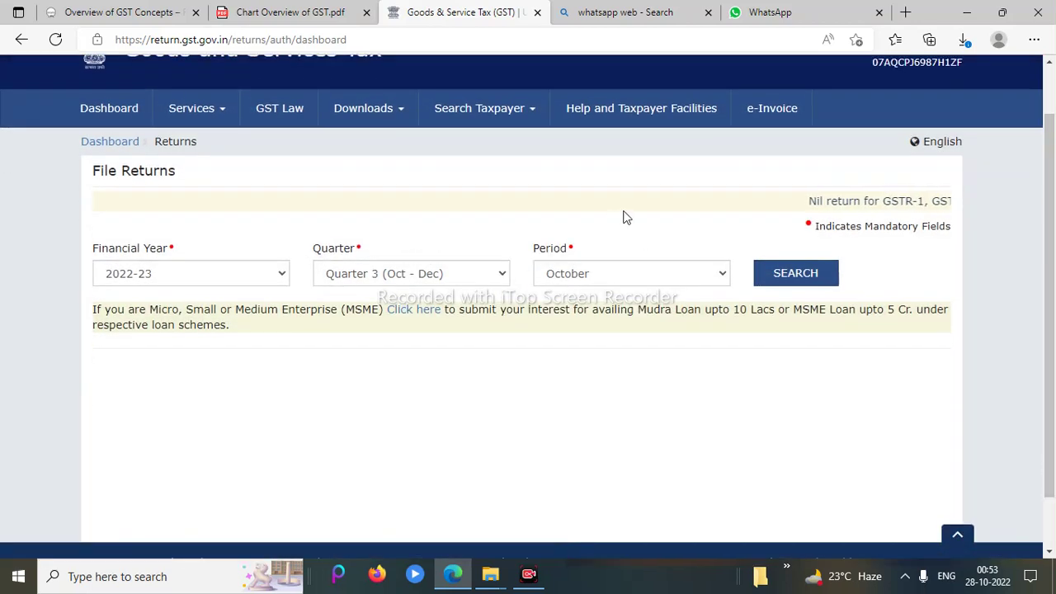
left_click(449, 280)
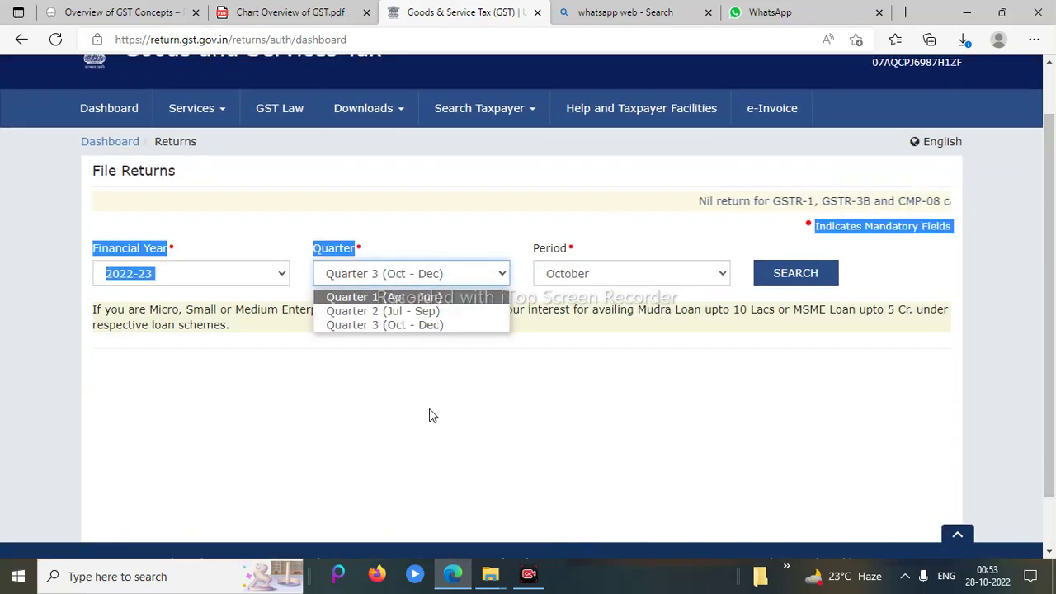
left_click(429, 412)
left_click(429, 417)
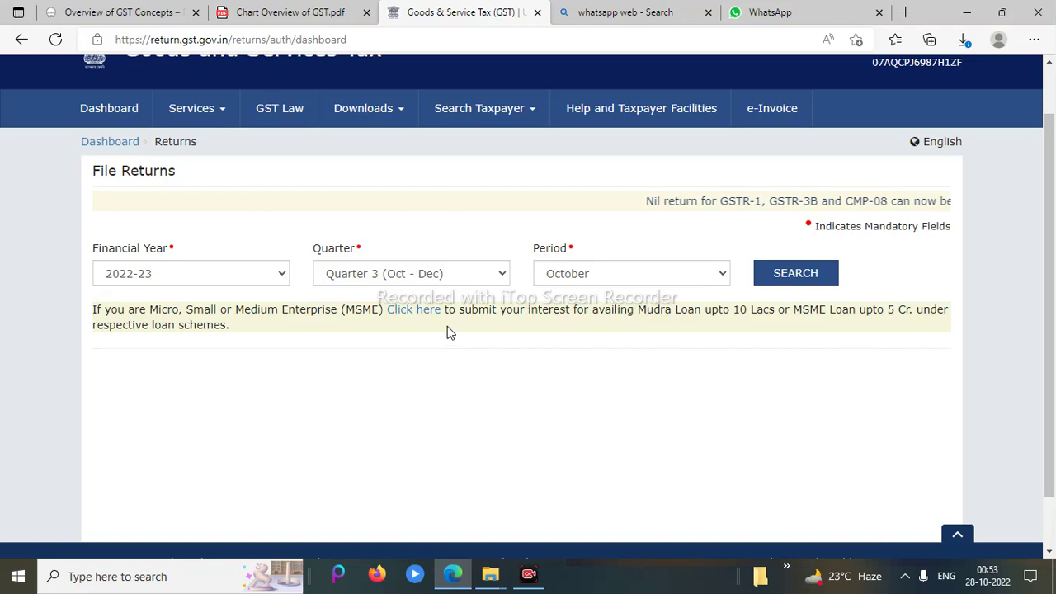
left_click(443, 273)
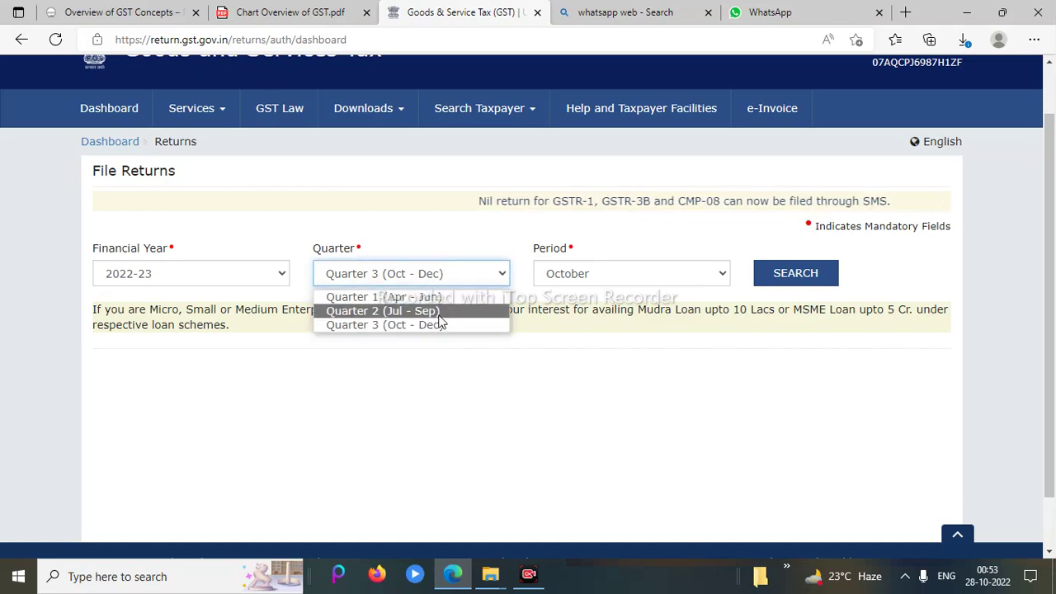
left_click(439, 326)
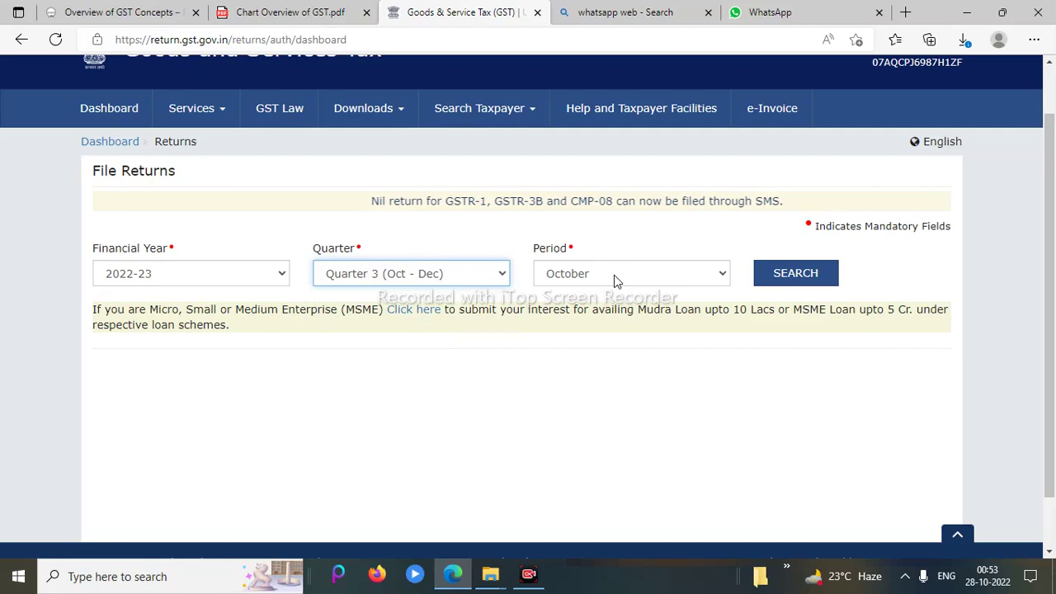
left_click(795, 270)
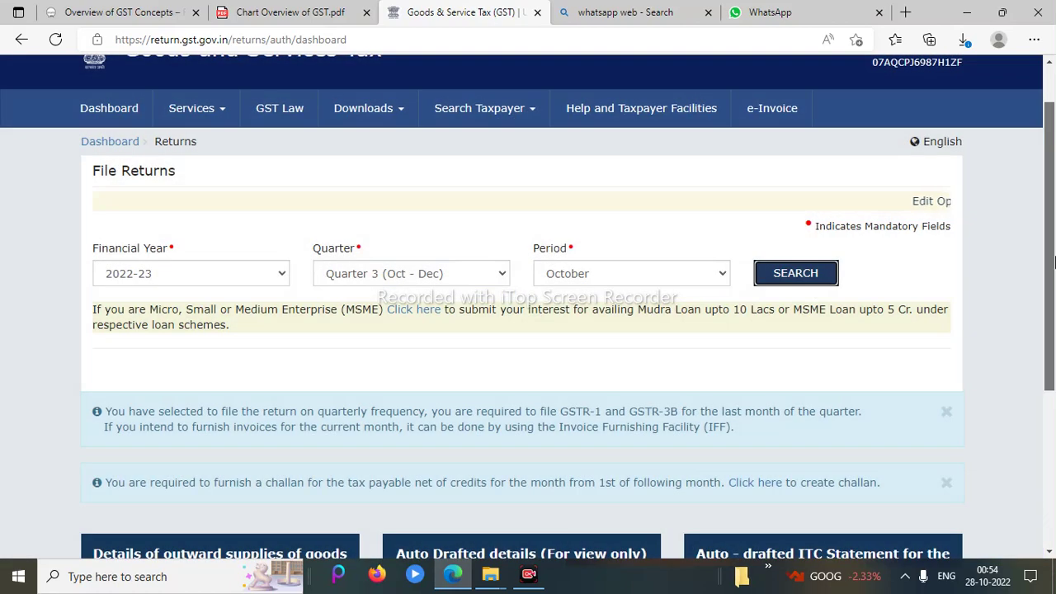
left_click_drag(1052, 272, 1052, 381)
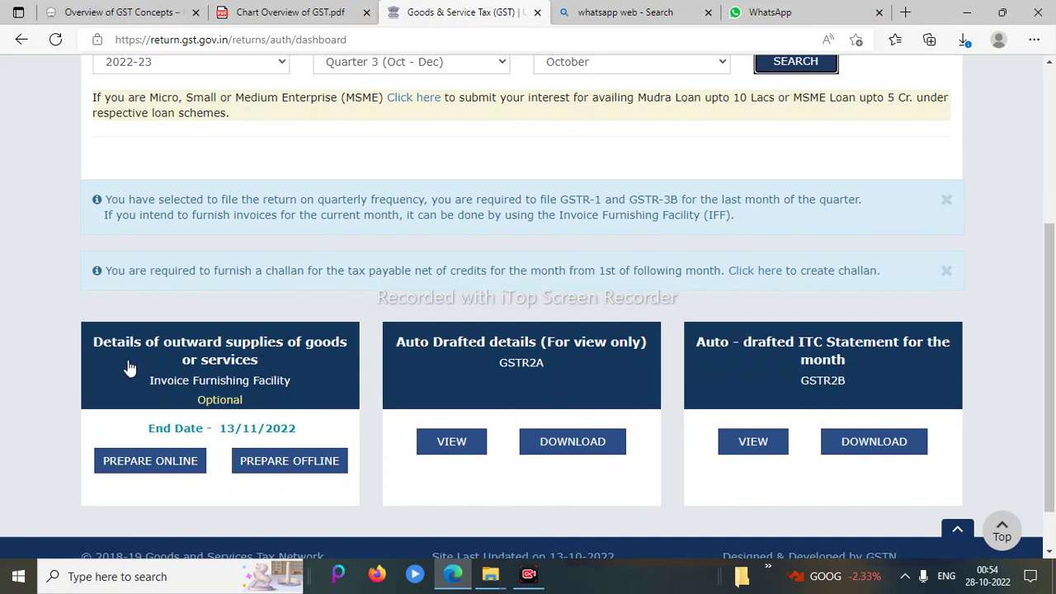
Prepare the IFF online and open its 4A, 4B, 6B, 6C - B2B, SEZ, DE Invoices section
left_click(159, 460)
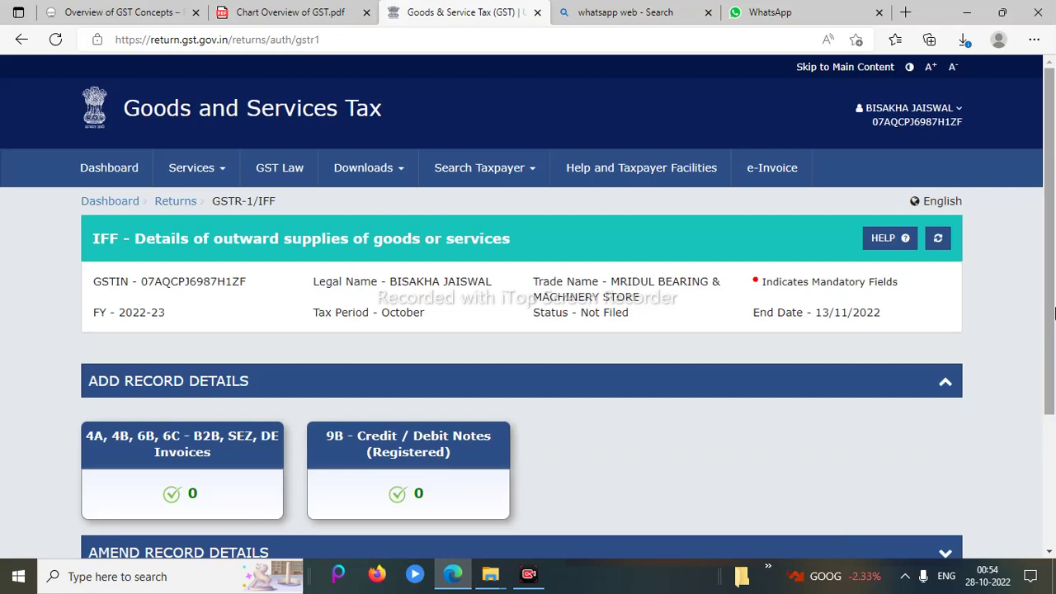
scroll(588, 374, "down", 1)
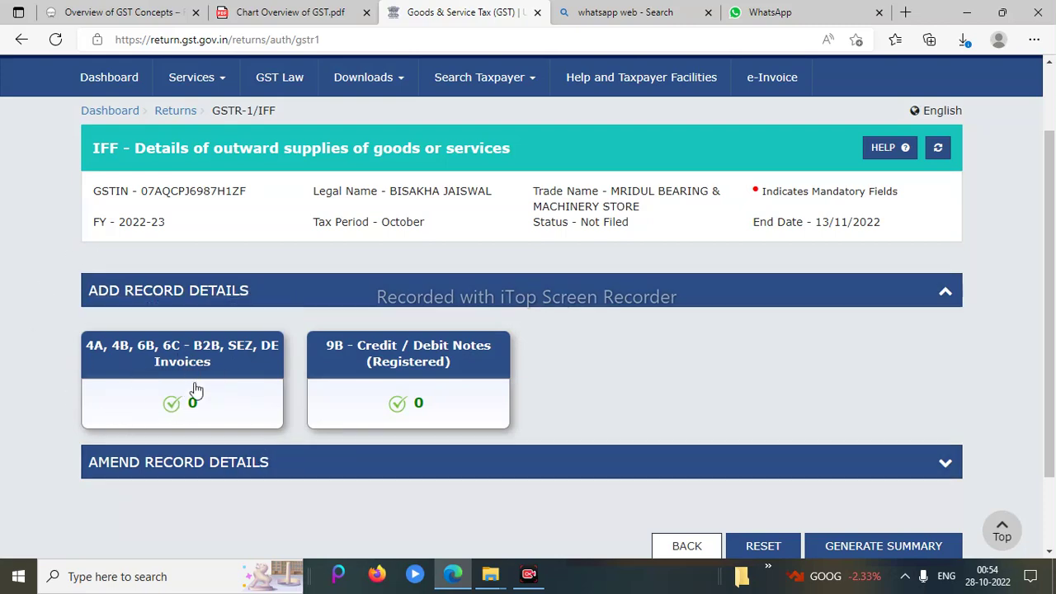
left_click(129, 373)
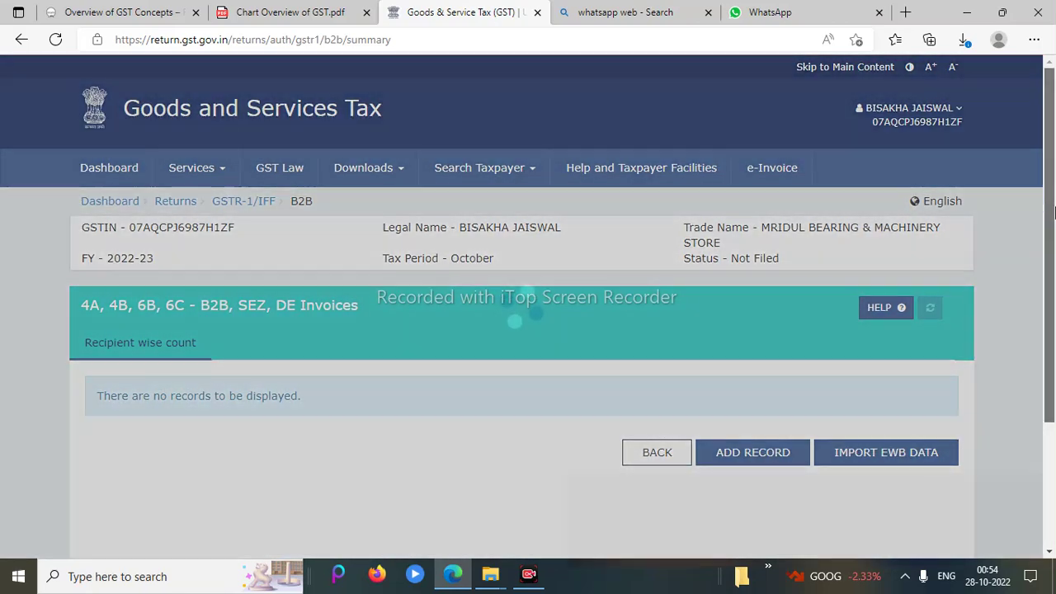
scroll(1053, 272, "down", 2)
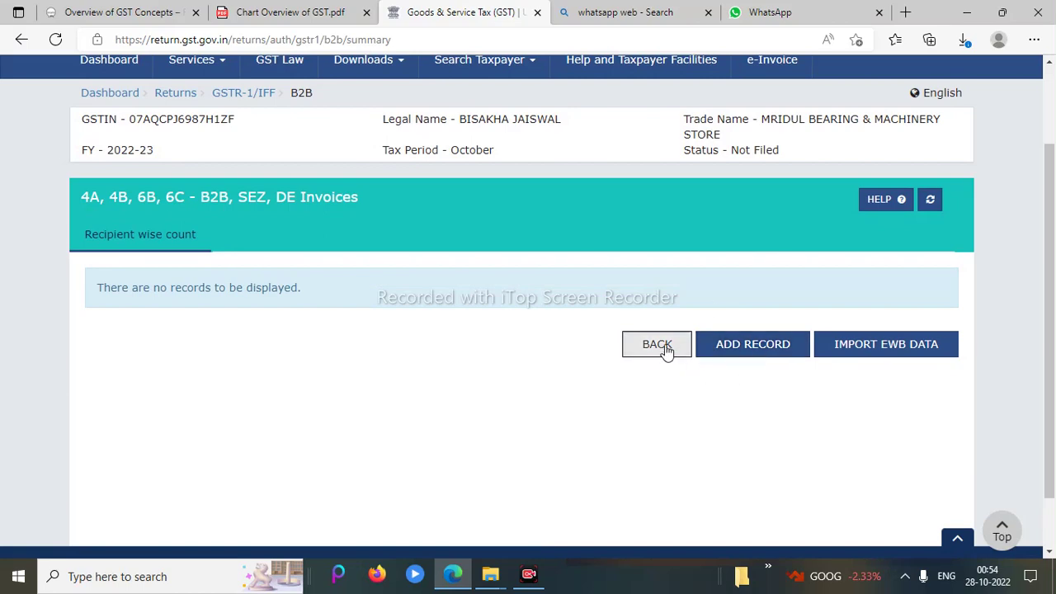
Add a B2B invoice with the recipient's GSTIN for NIRALI ENTERPRISES, marked as reverse charge
left_click(758, 350)
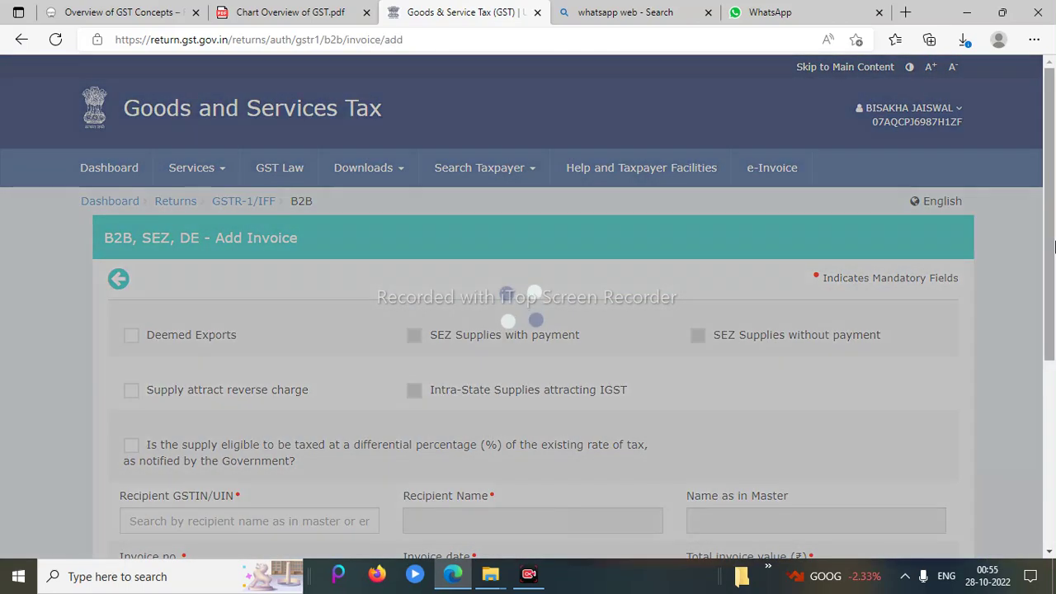
scroll(1054, 307, "down", 1)
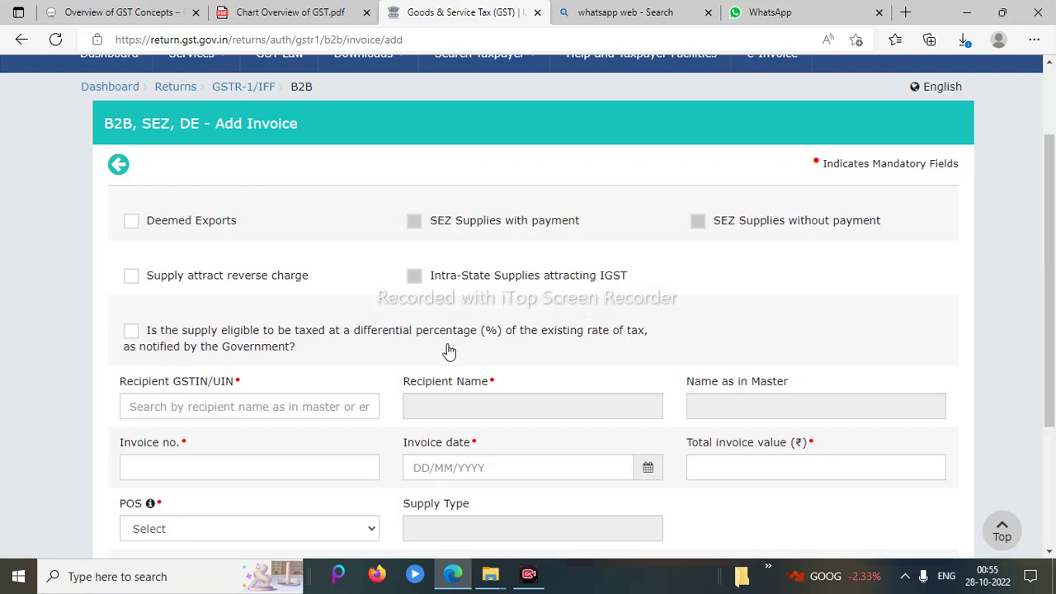
left_click(343, 404)
left_click(343, 404)
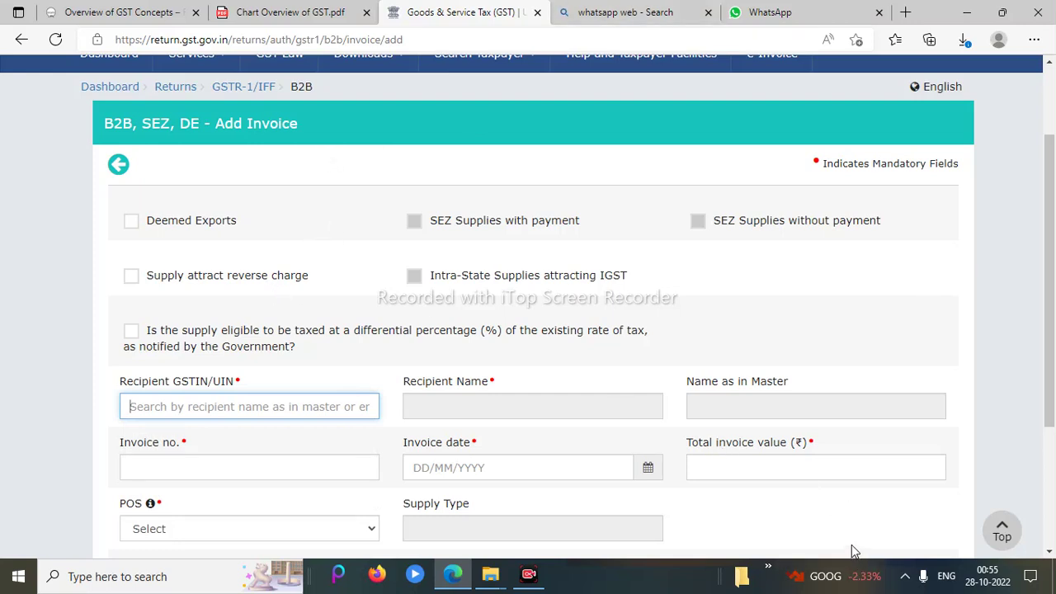
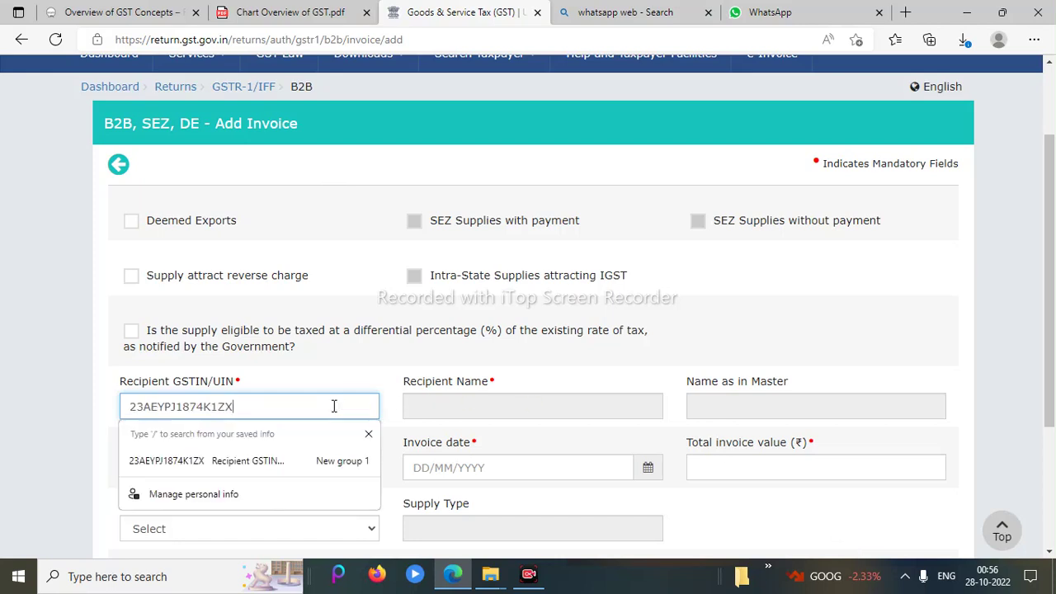
left_click(671, 338)
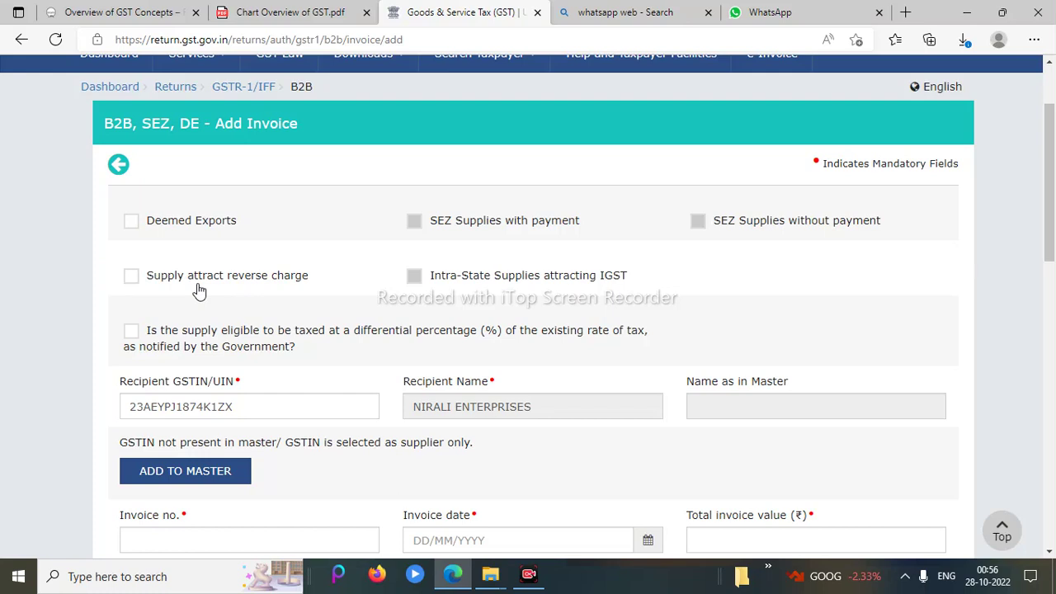
left_click(131, 277)
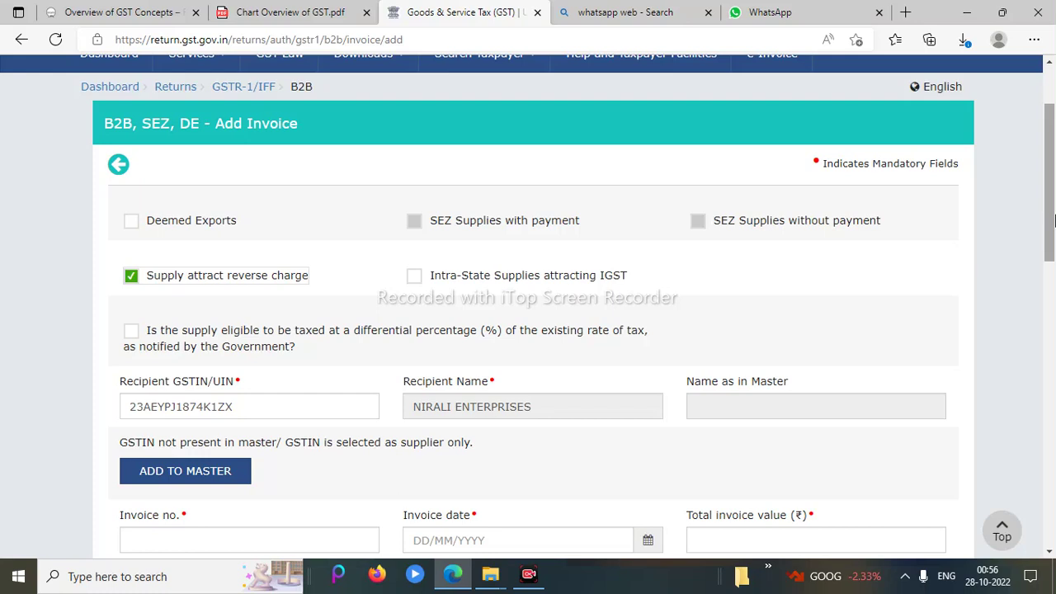
Enter invoice number 10005, invoice date 21/10/2022 and total invoice value 50000
left_click_drag(1054, 216, 1054, 250)
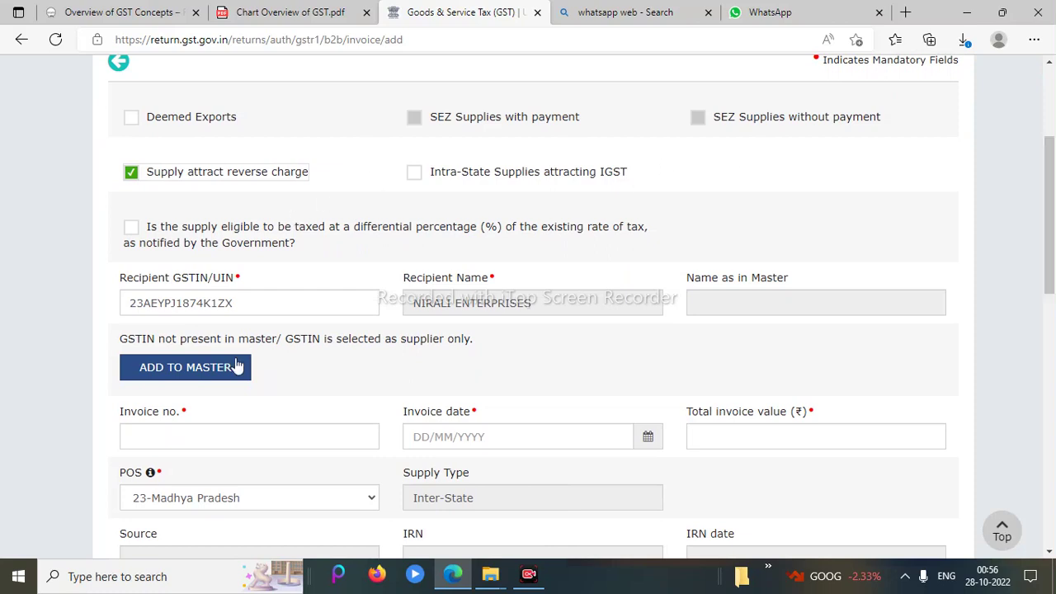
left_click(252, 440)
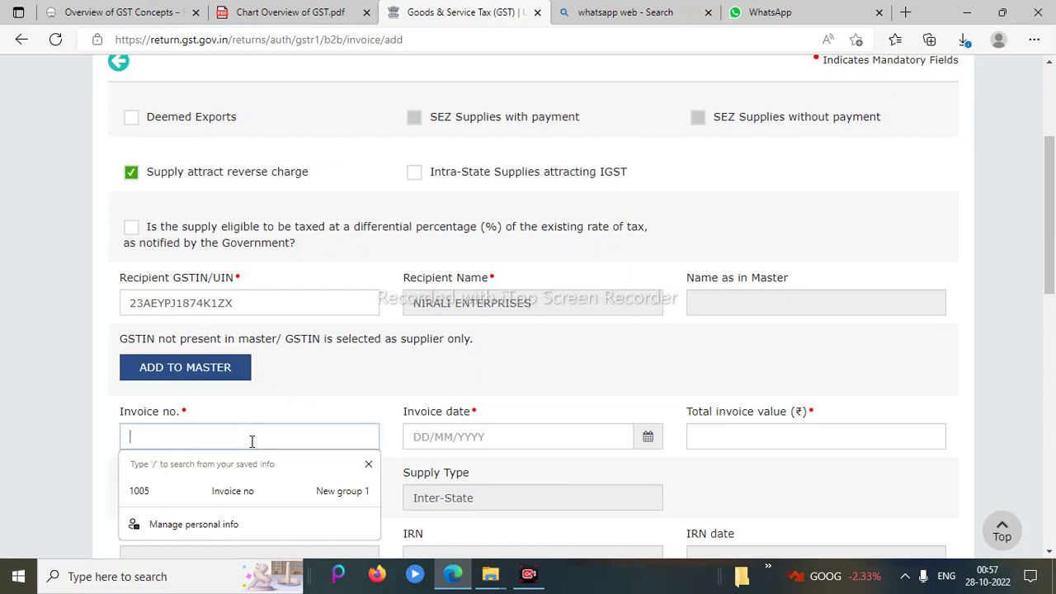
type("10005")
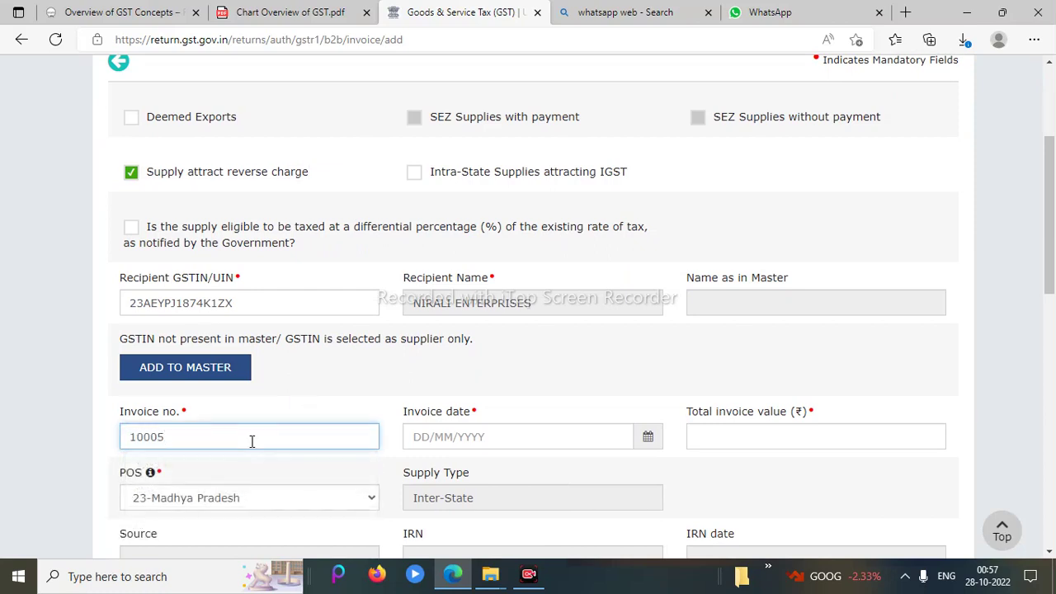
key("Tab")
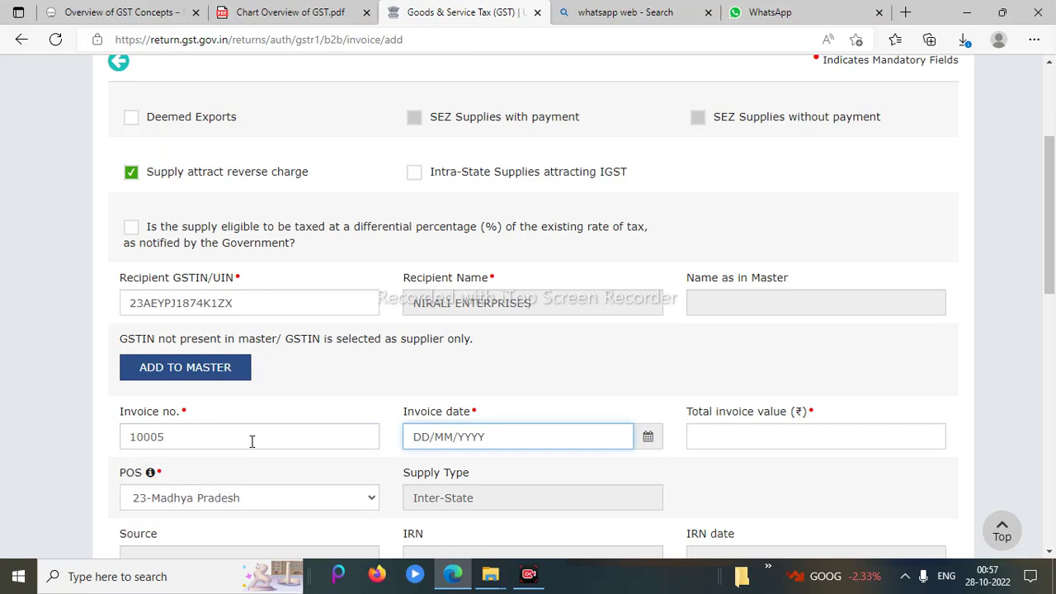
type("21/10/2022")
key("Tab")
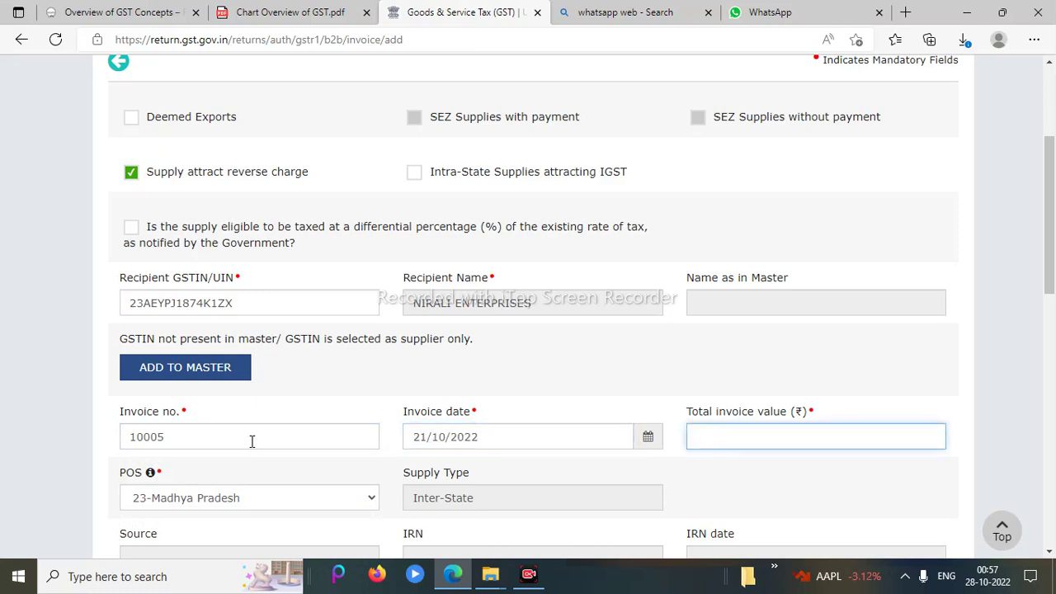
type("50000")
scroll(1014, 328, "down", 3)
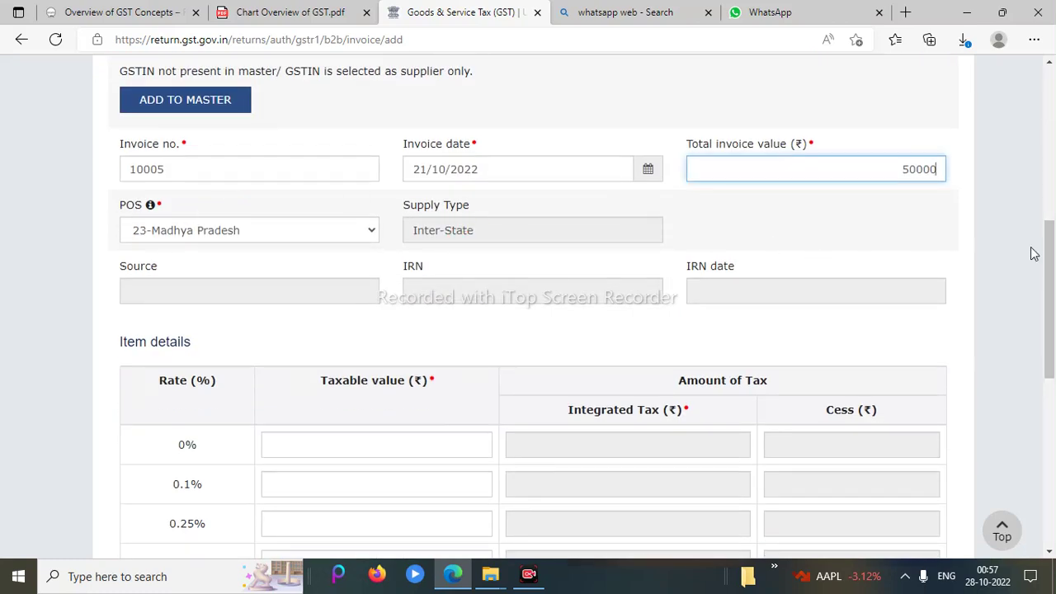
left_click_drag(1049, 256, 1051, 394)
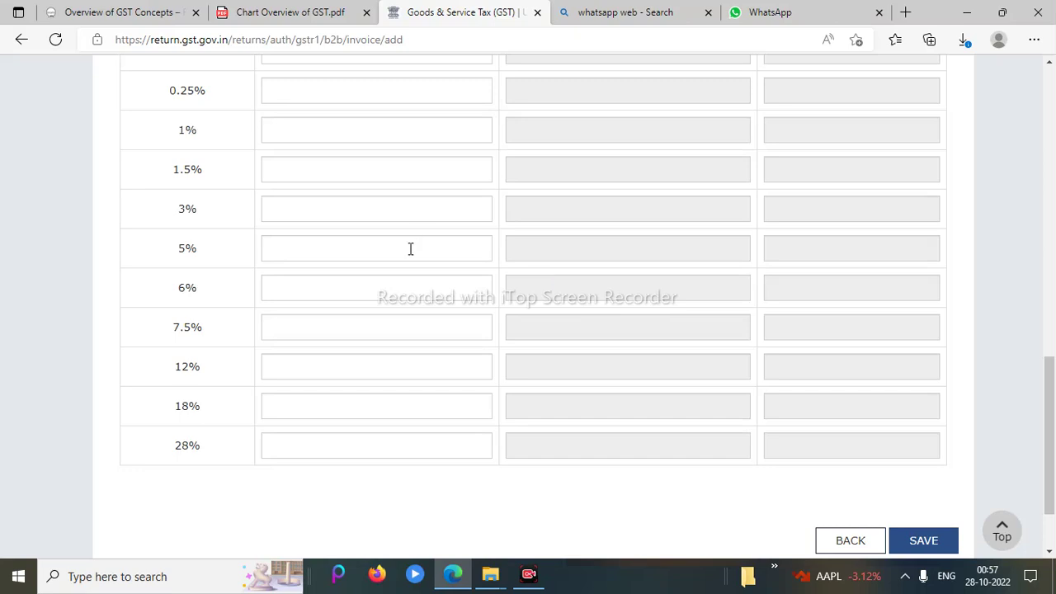
Enter 45000 as the taxable value in the 18% rate row, correcting a mistyped amount
left_click(379, 404)
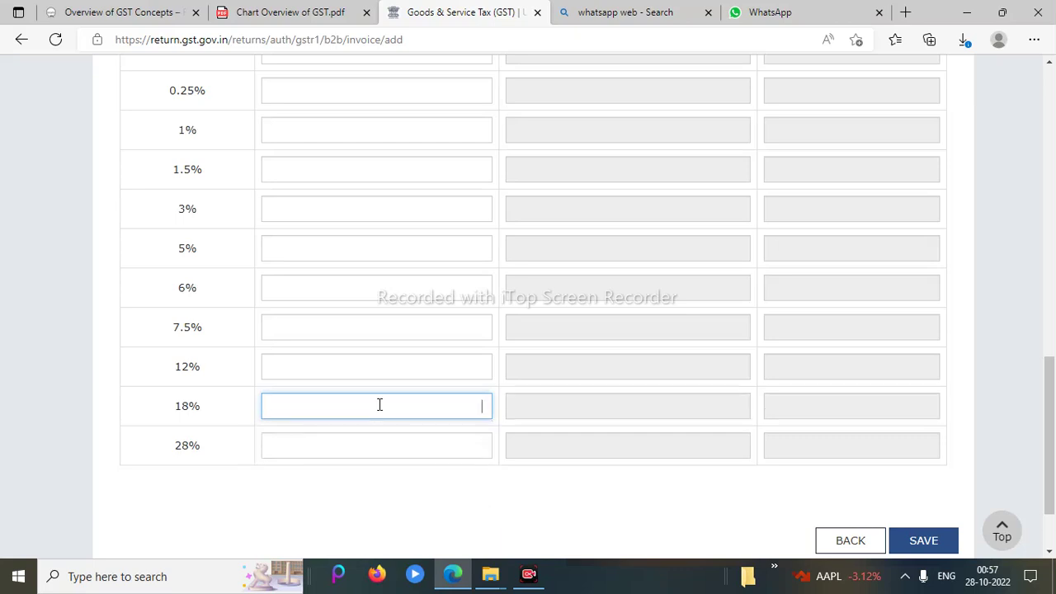
type("500")
key("BackSpace")
key("BackSpace")
key("BackSpace")
type("45000")
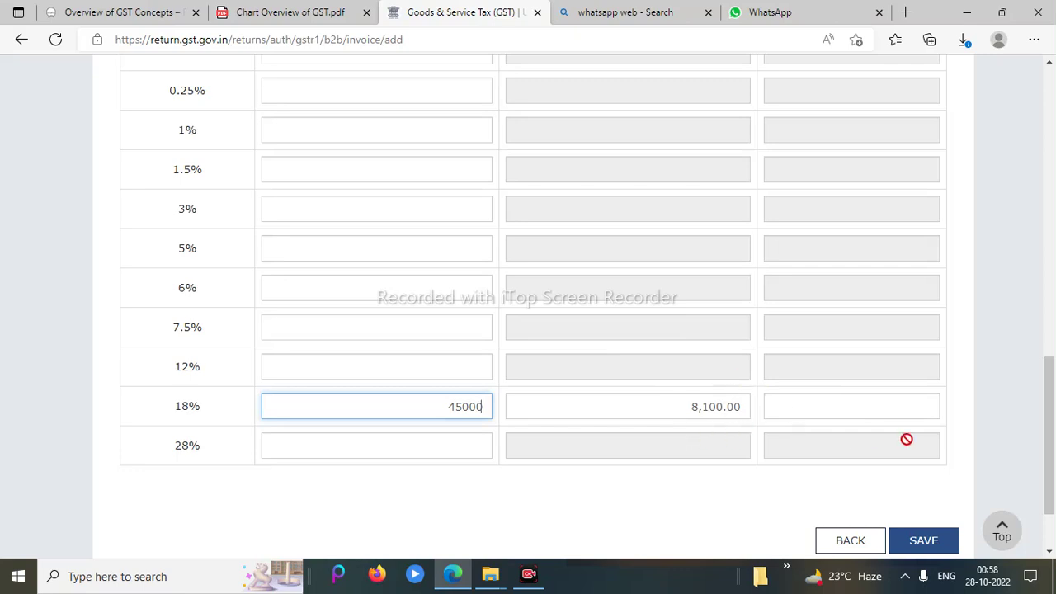
left_click_drag(1053, 450, 1051, 213)
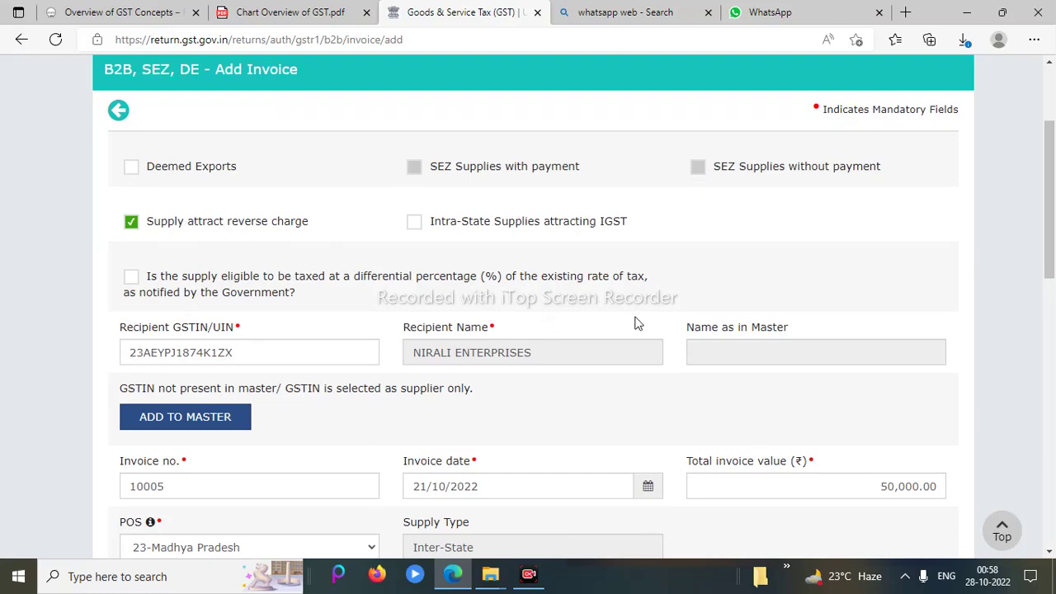
left_click_drag(1051, 225, 1053, 504)
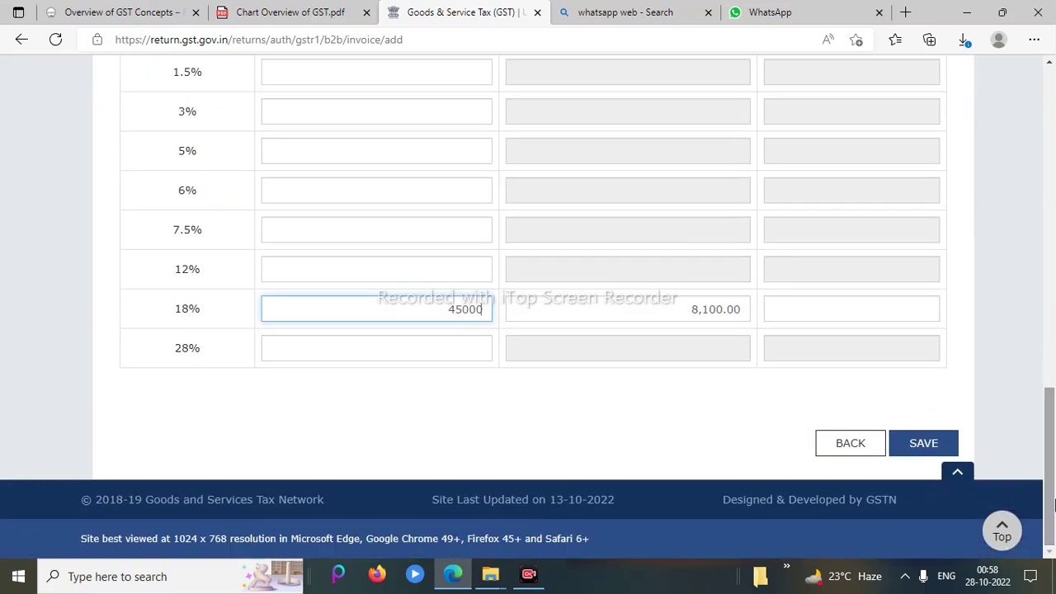
Save the invoice, dismiss the browser's form-save popup, and go back to the B2B summary
left_click(921, 452)
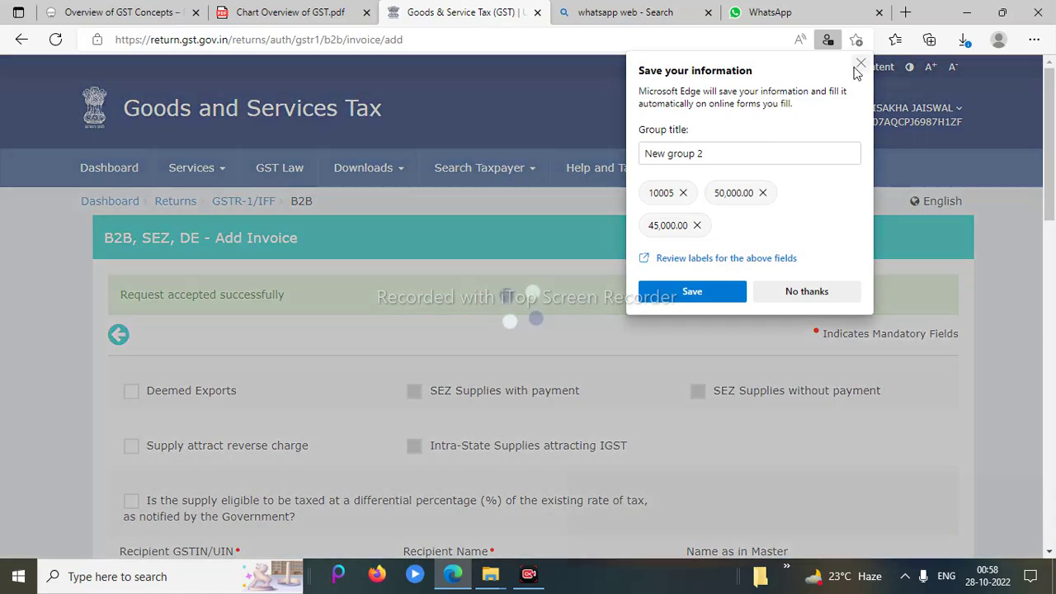
left_click(859, 65)
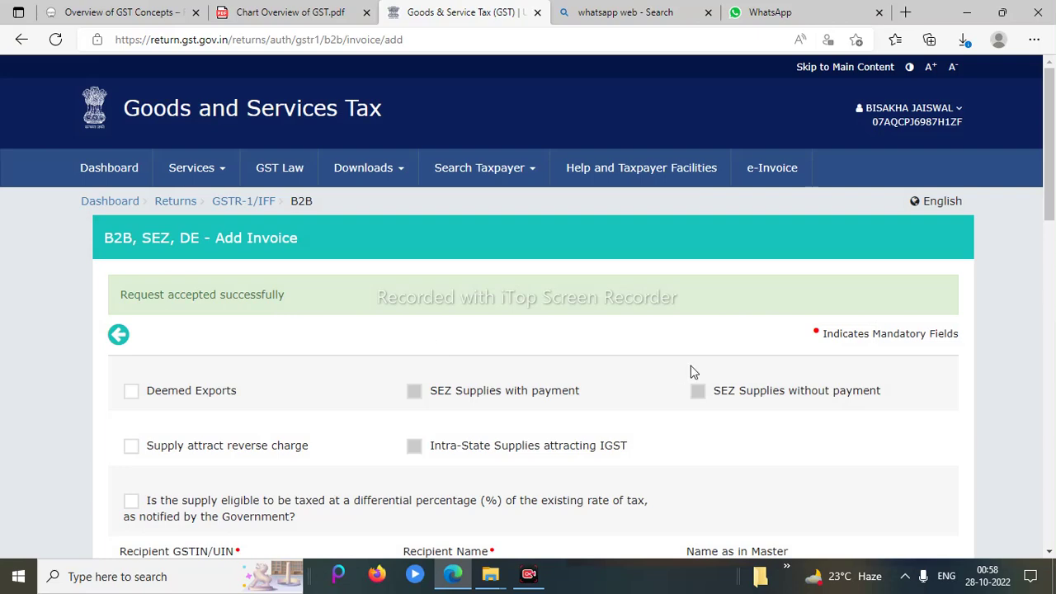
left_click_drag(1050, 205, 1050, 545)
left_click(847, 452)
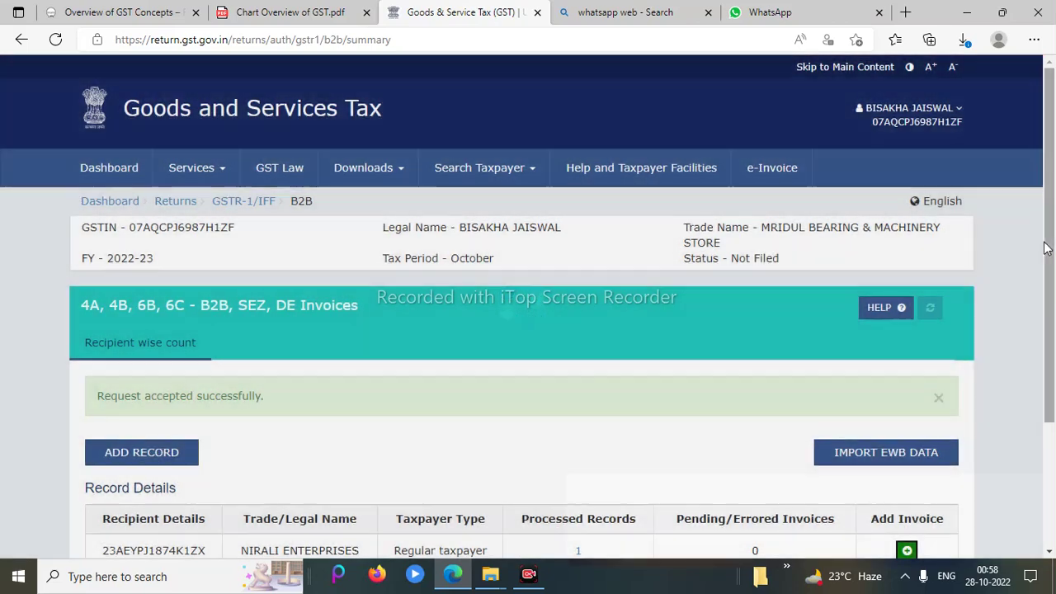
Open the single processed record for NIRALI ENTERPRISES to see invoice 10005's details
scroll(1046, 248, "down", 1)
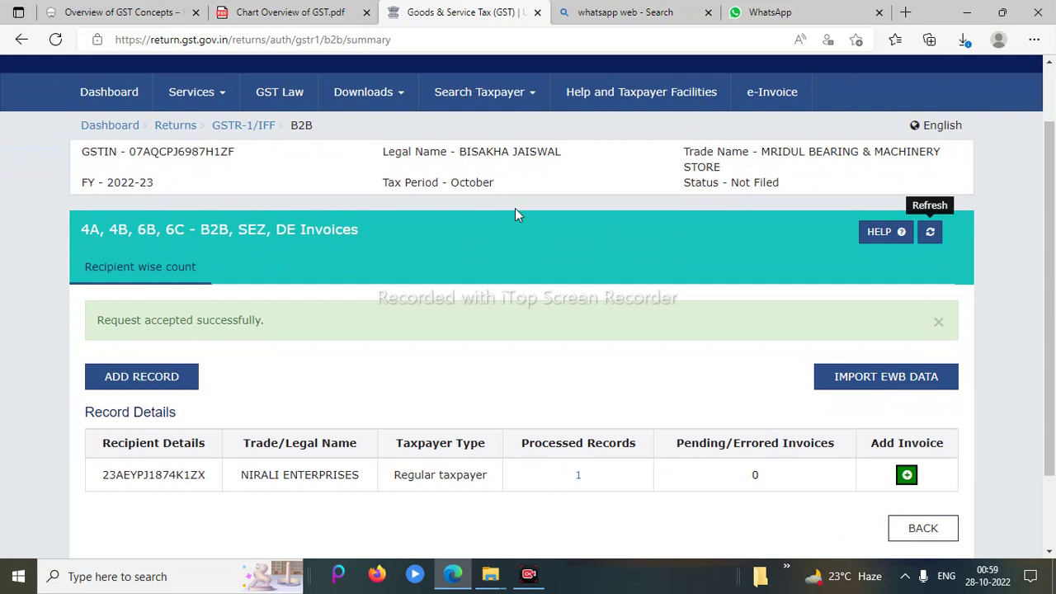
left_click(579, 477)
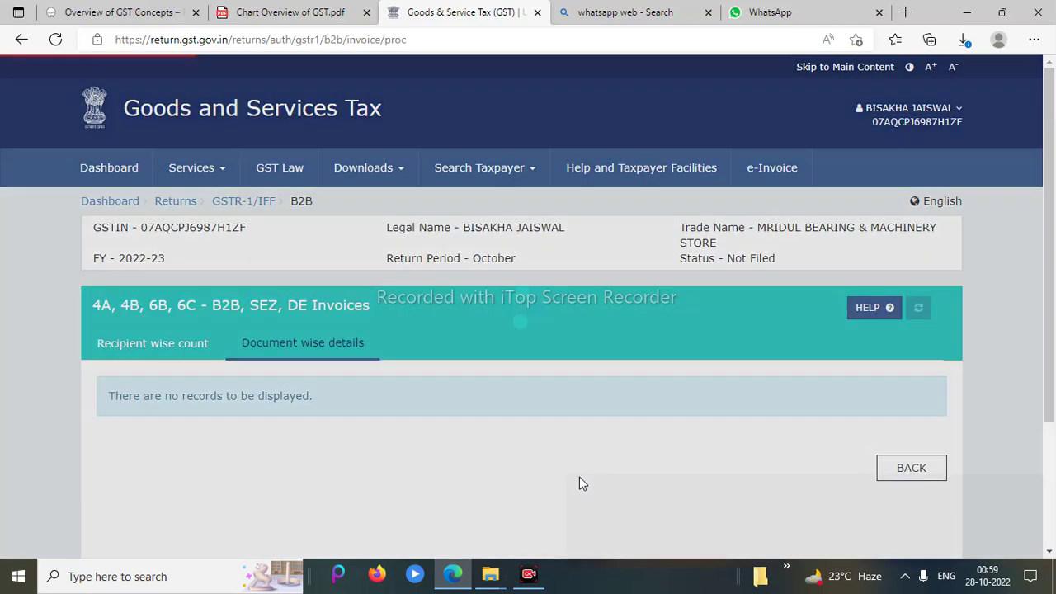
scroll(1054, 233, "down", 3)
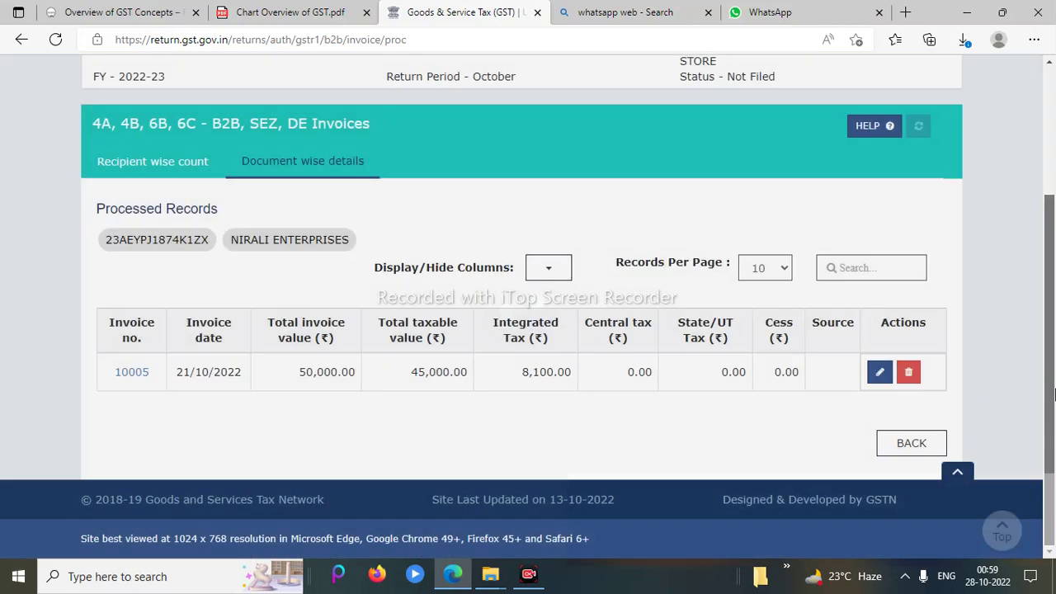
Edit invoice 10005 and review its reverse-charge details and 45,000.00 taxable value at 18%
left_click(879, 374)
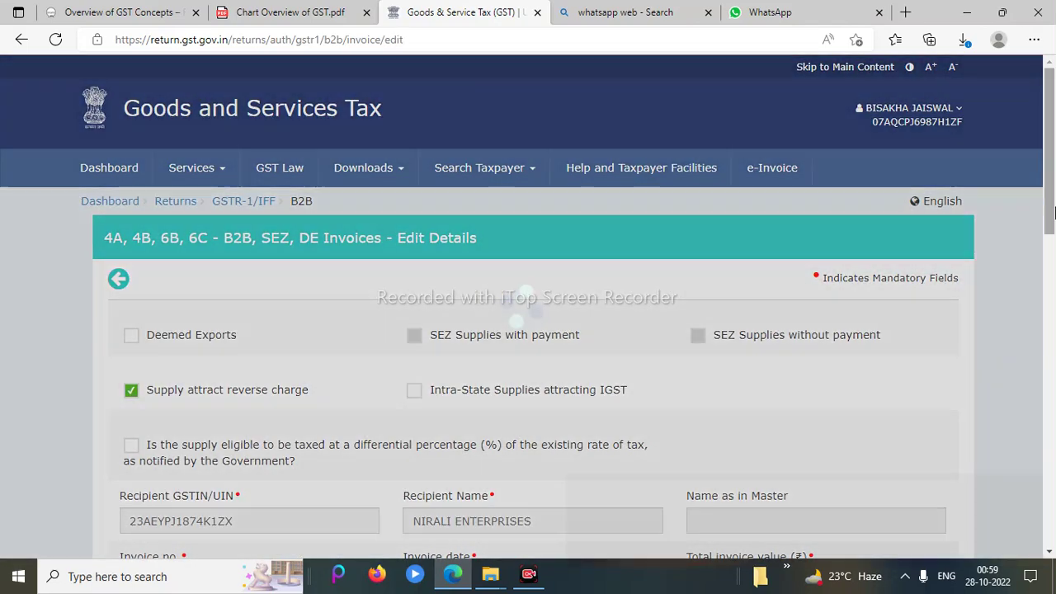
scroll(1054, 245, "down", 2)
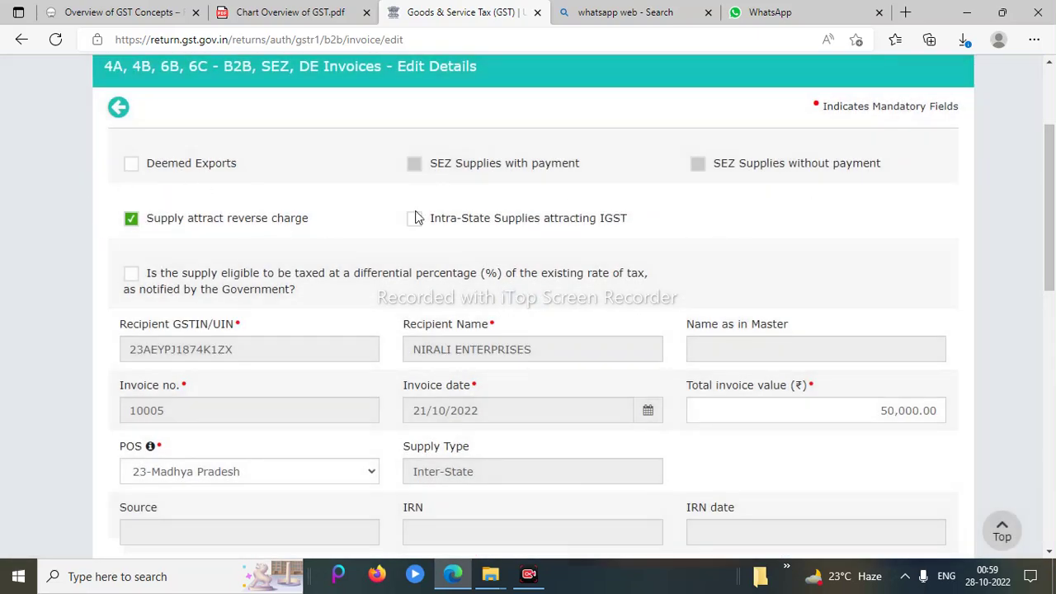
scroll(1053, 241, "down", 1)
left_click_drag(1054, 241, 1053, 390)
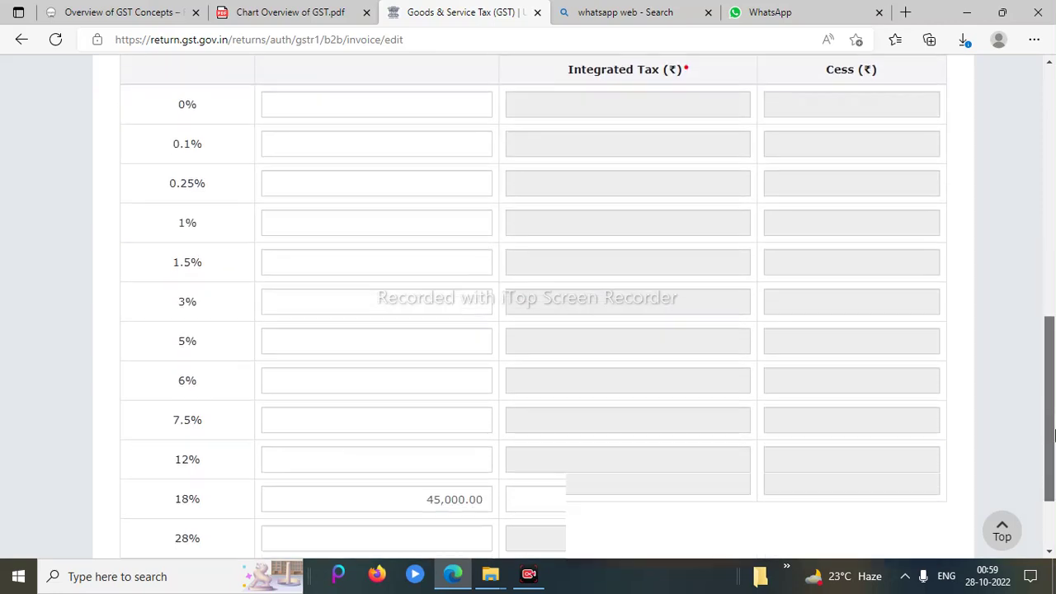
scroll(1053, 453, "down", 2)
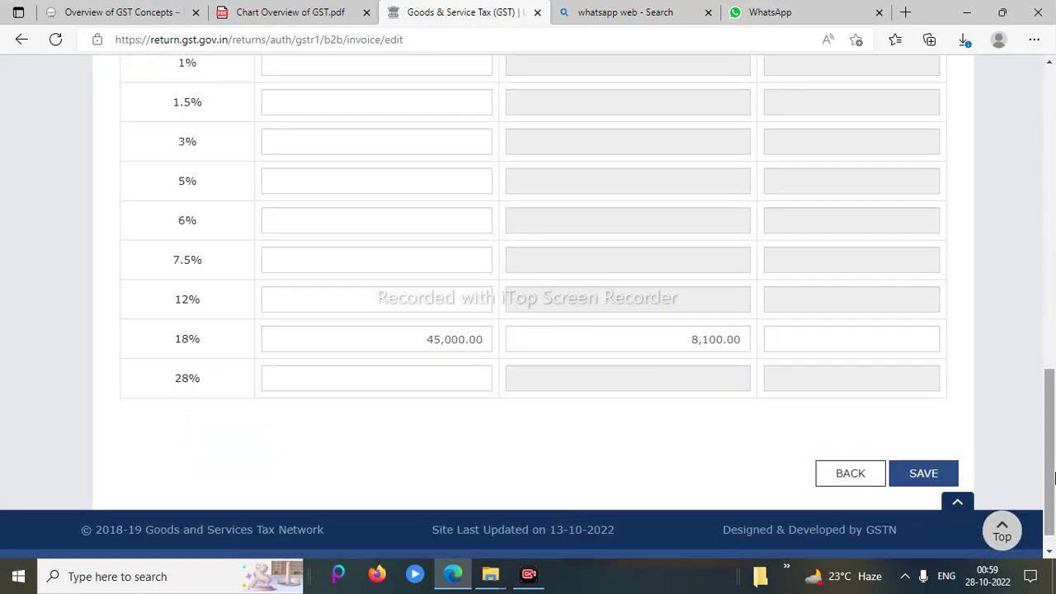